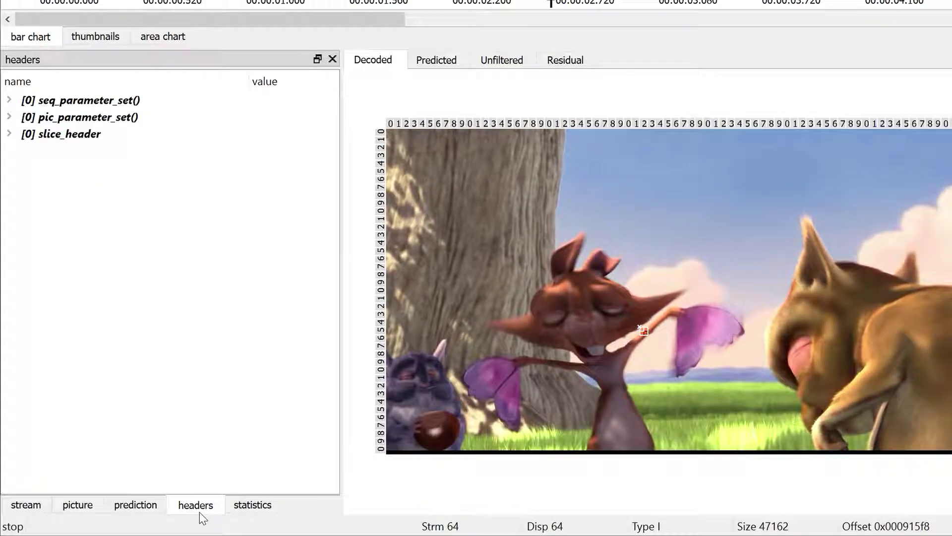
Expand slice_header and its deblocking node to read disable_deblocking_filter_idc.
click(9, 134)
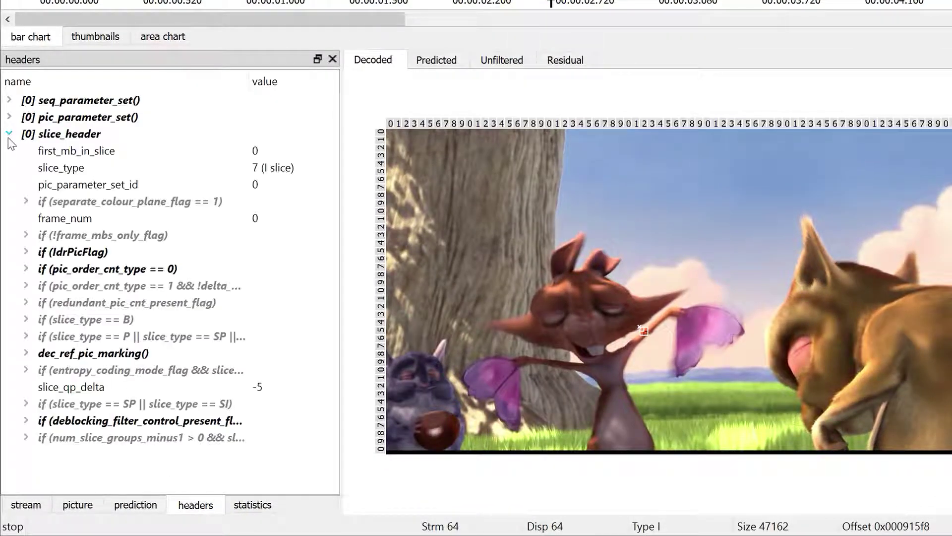
click(26, 421)
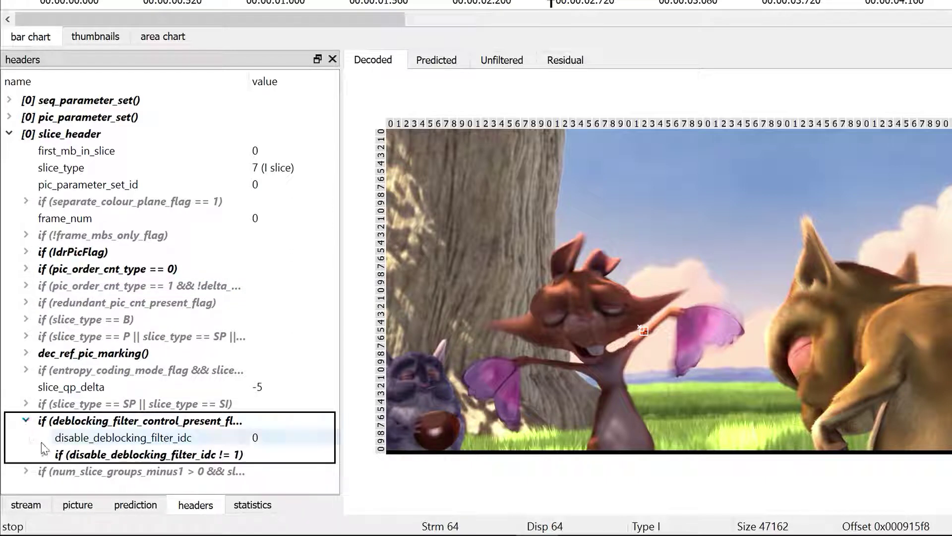
click(47, 440)
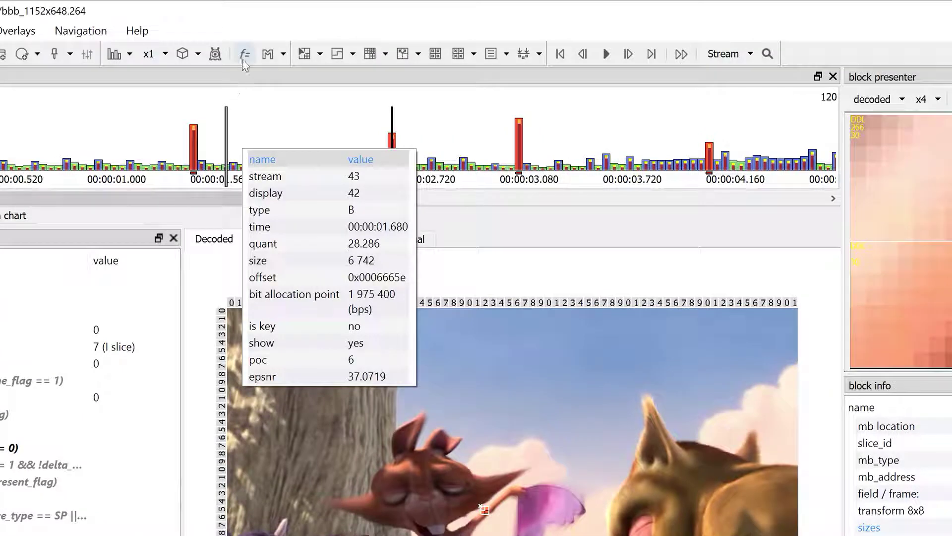
Enable Compare against the Unfiltered source and show the green Difference map.
click(245, 53)
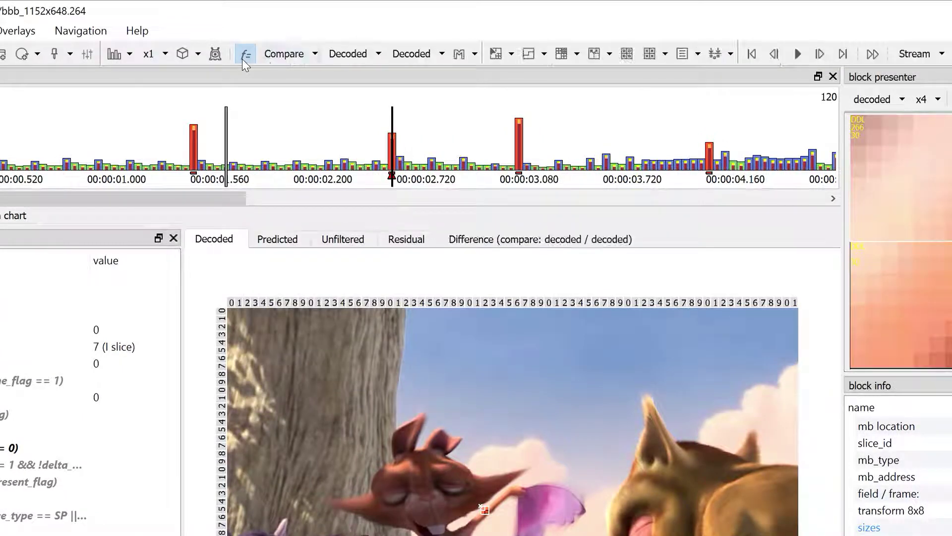
click(416, 53)
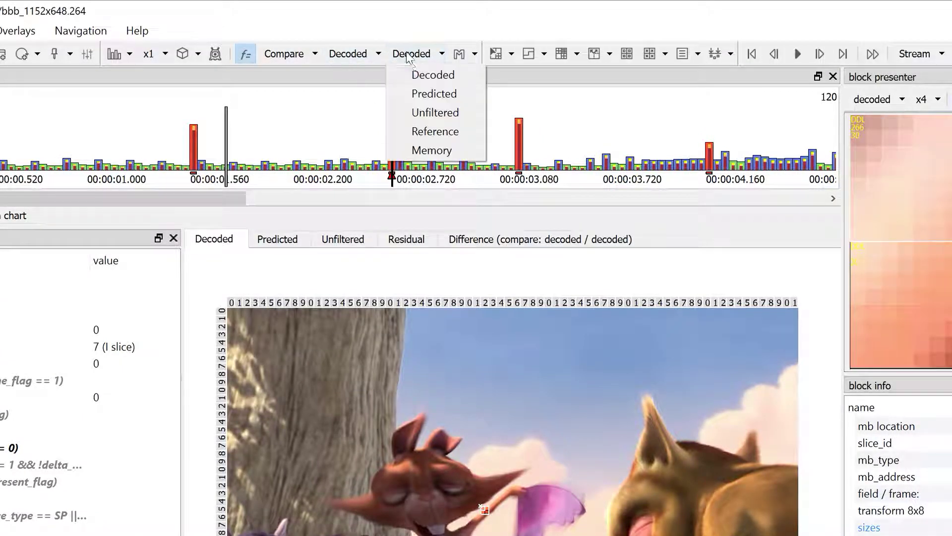
click(431, 110)
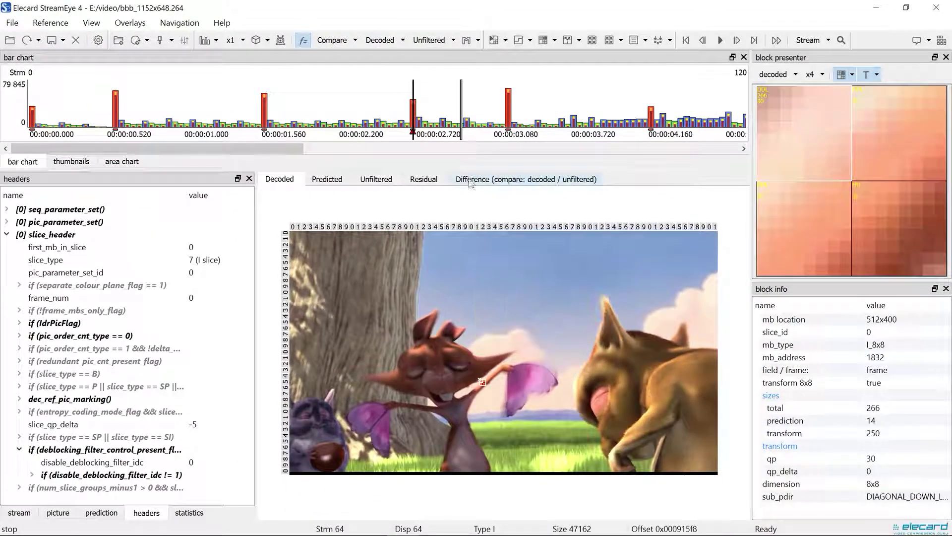
click(471, 179)
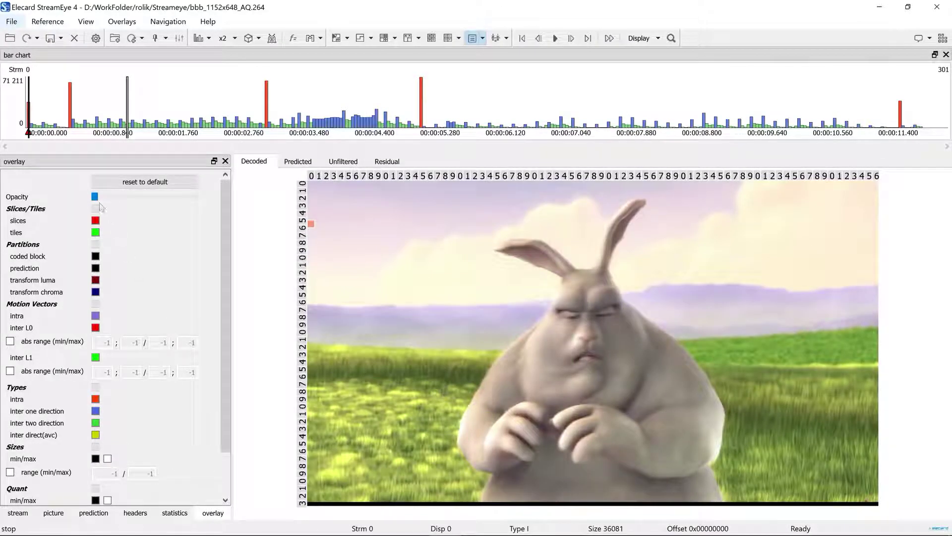
Raise the overlay Opacity slider slightly.
drag(99, 200, 219, 207)
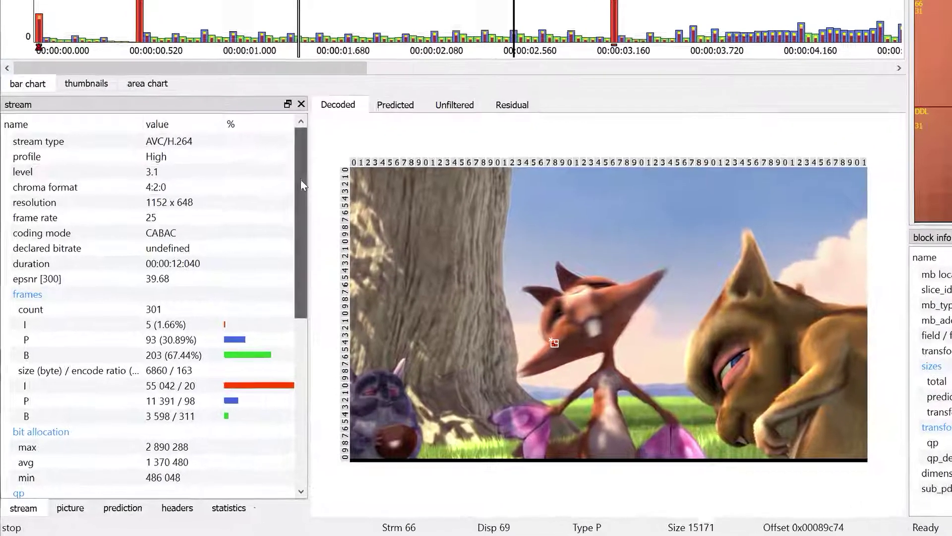
Scroll the stream list, then show picture statistics with QP min/max 17/34, average 25.291.
drag(248, 238, 250, 266)
drag(334, 178, 332, 273)
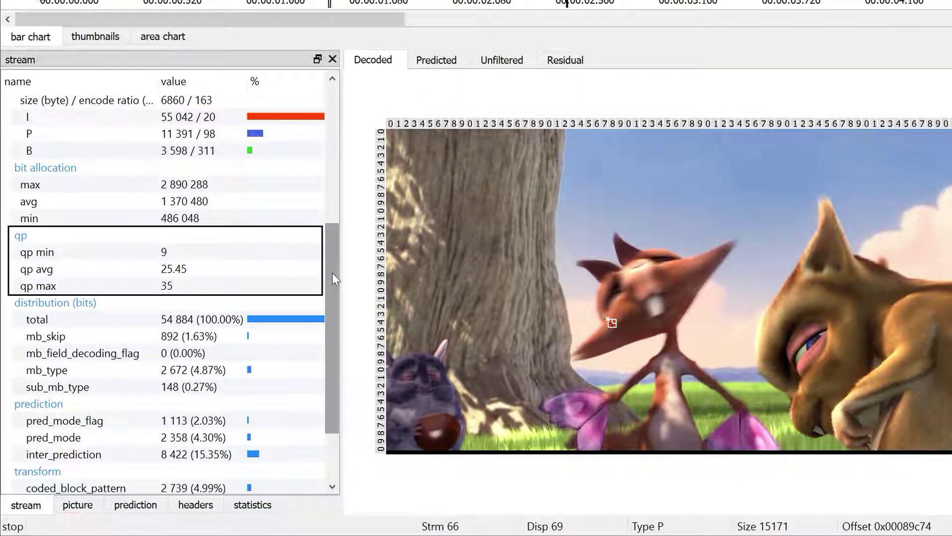
click(94, 507)
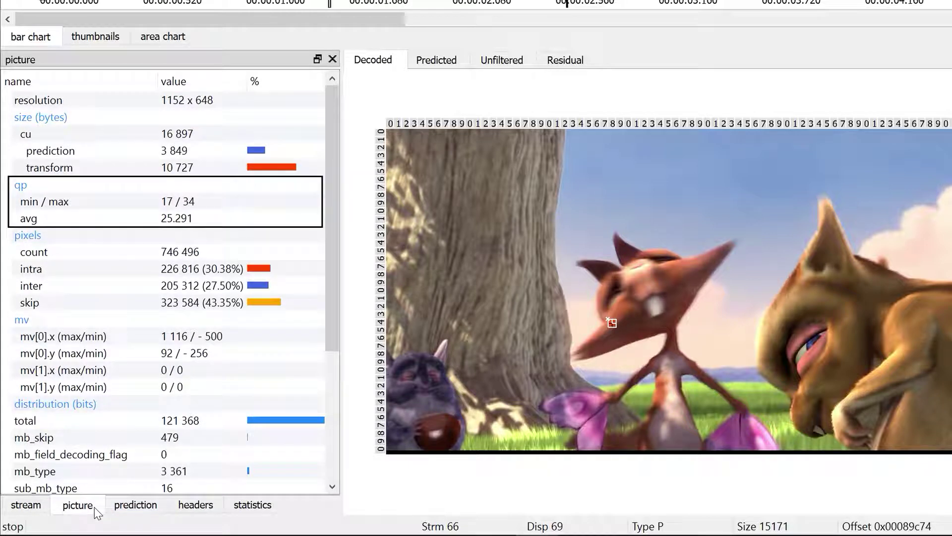
mouse_move(567, 0)
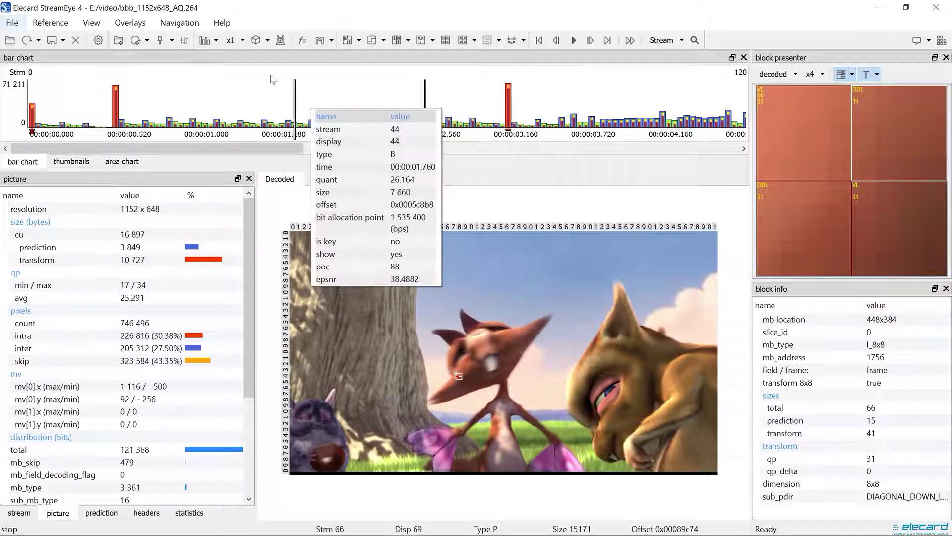
Plot Quantizers on the bar chart and overlay Quant text on each picture block.
click(91, 23)
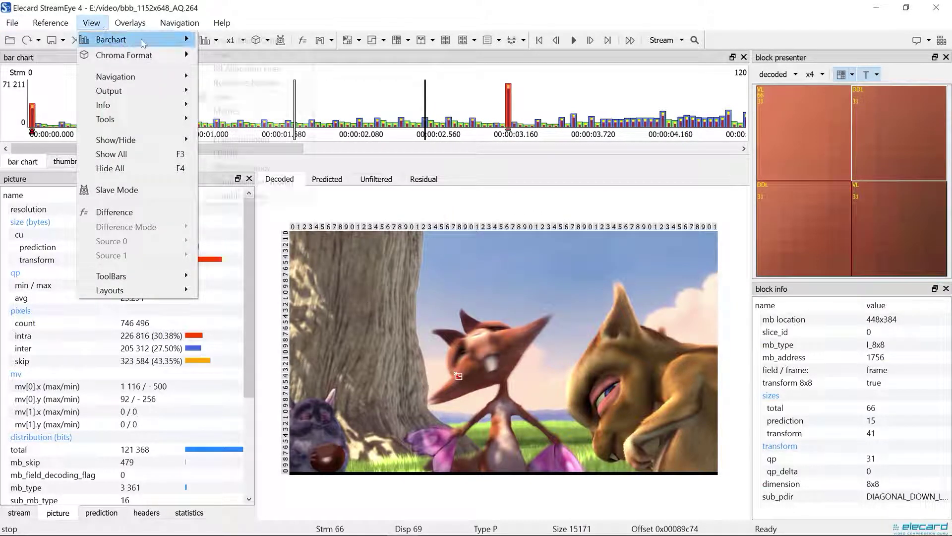
mouse_move(166, 40)
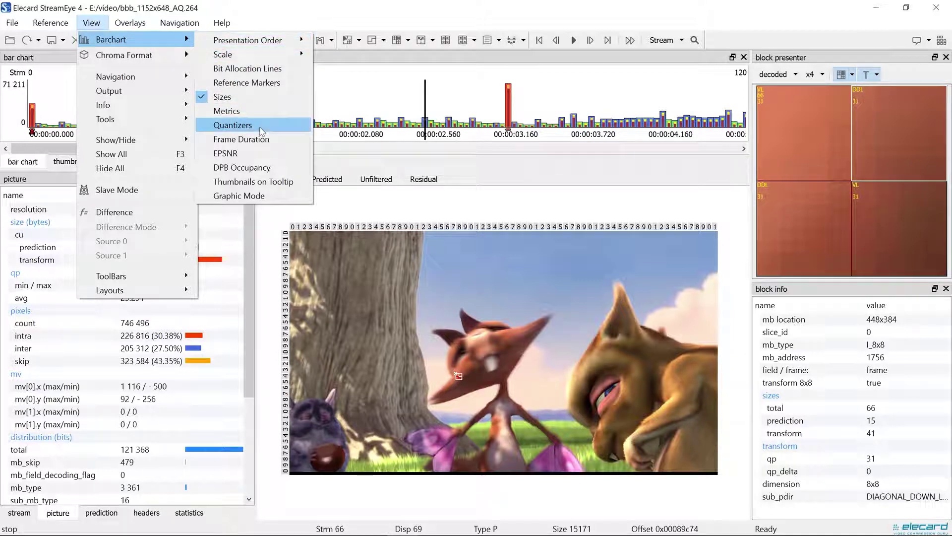
click(219, 125)
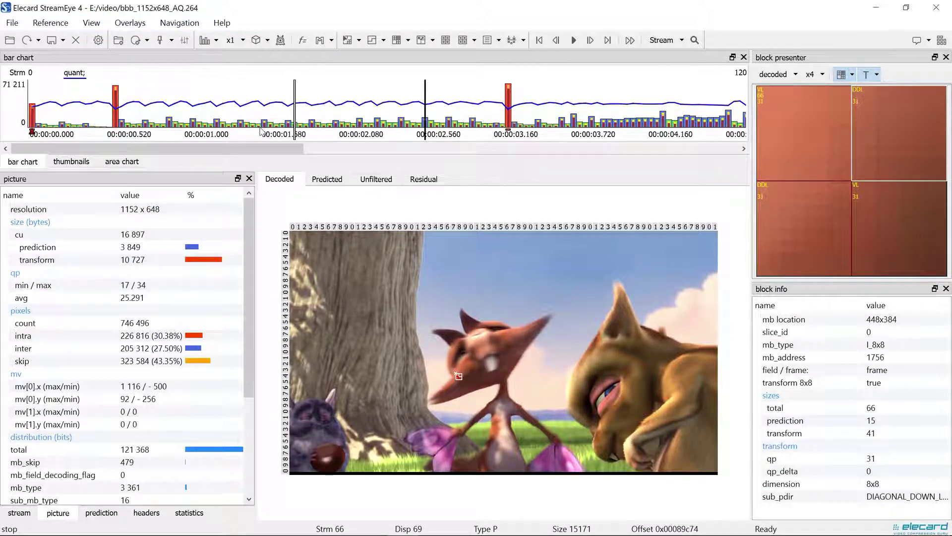
click(498, 43)
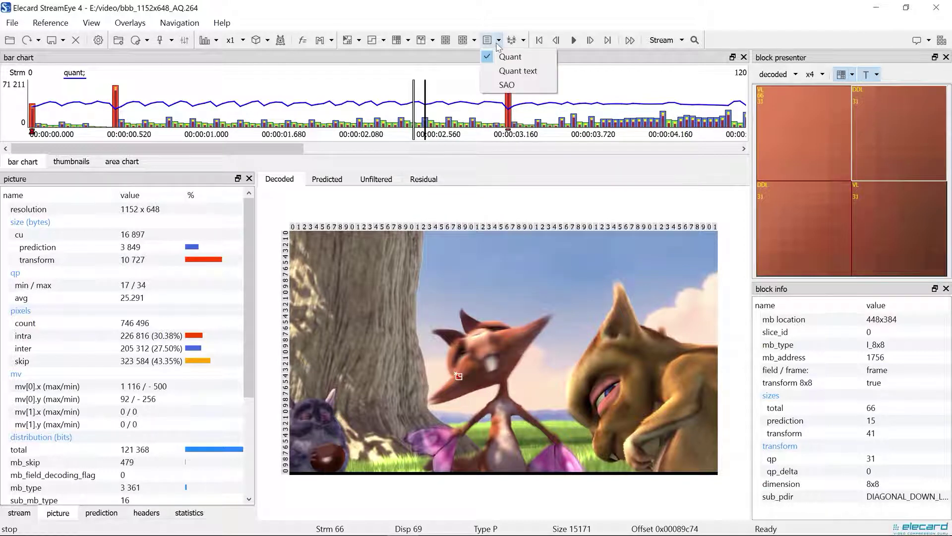
click(507, 69)
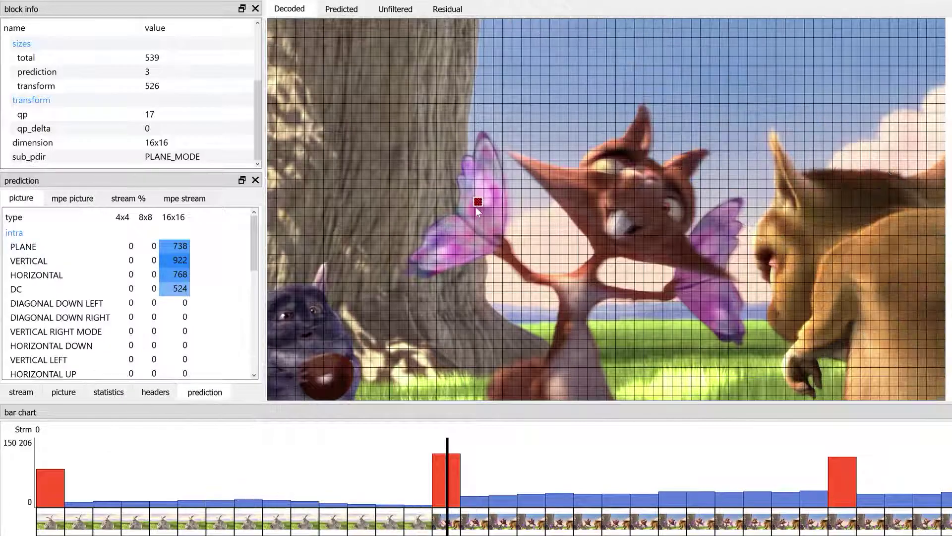
Inspect block info for blocks on the butterfly wing and along the character's arm.
click(477, 213)
click(477, 221)
click(487, 229)
click(493, 235)
click(498, 239)
click(507, 249)
click(515, 258)
click(524, 267)
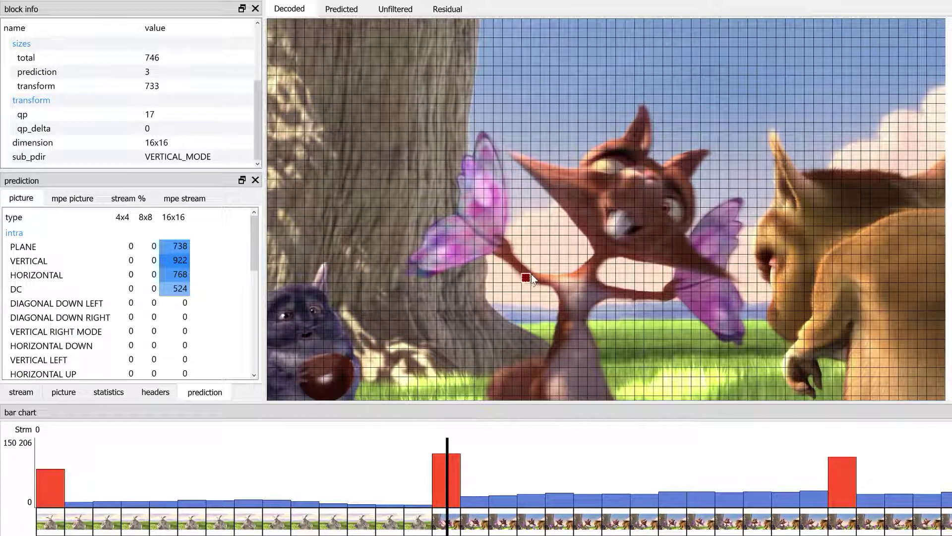
Inspect successive blocks on the character's face, including 4x4 and 8x8 blocks.
click(564, 251)
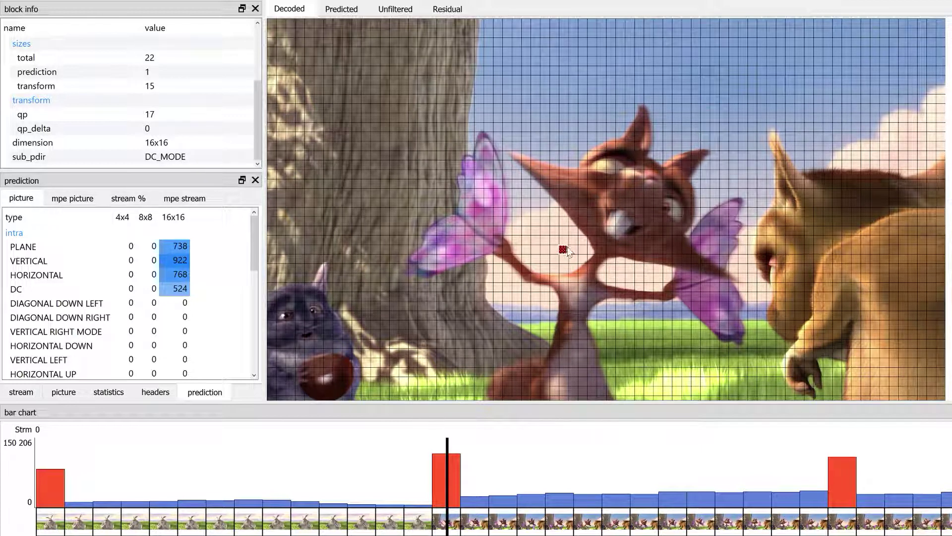
click(578, 250)
click(573, 202)
click(583, 202)
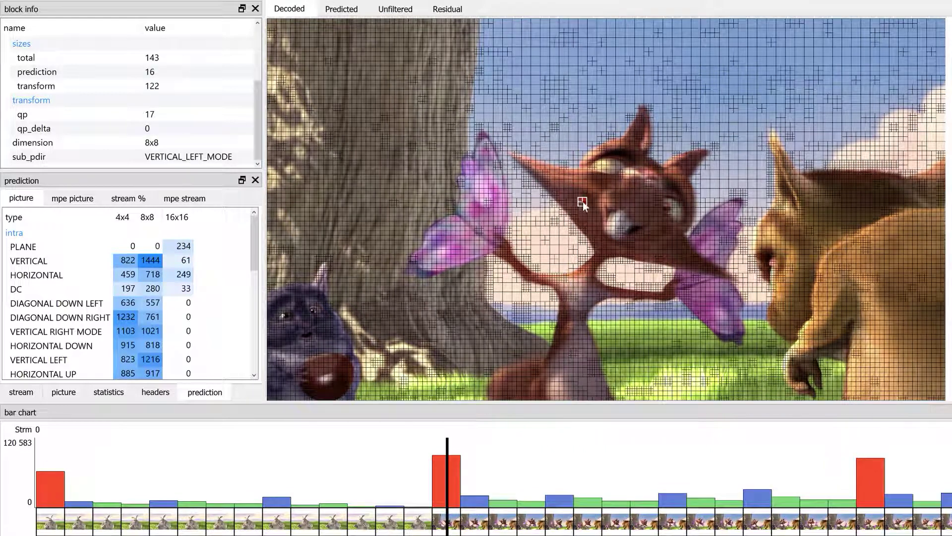
click(591, 212)
click(590, 218)
click(590, 222)
click(583, 230)
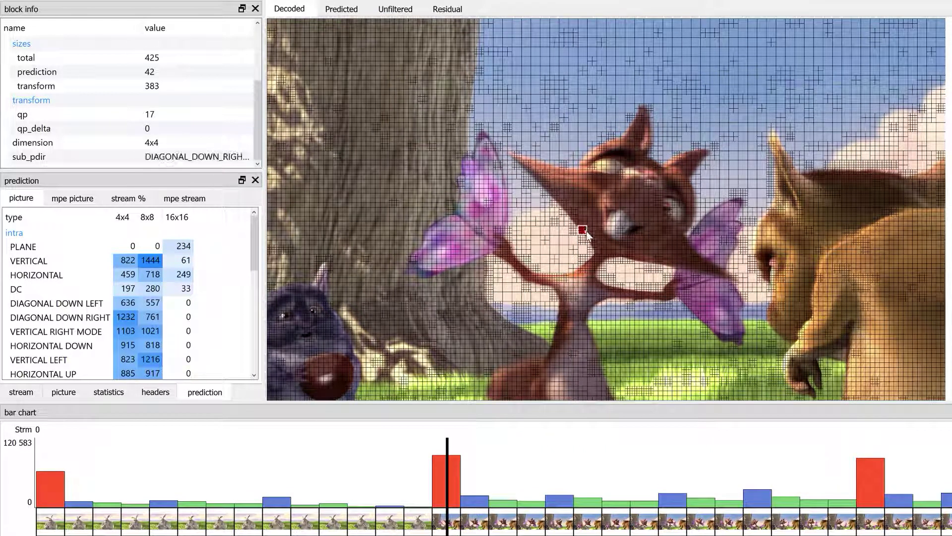
click(588, 240)
click(597, 233)
click(609, 224)
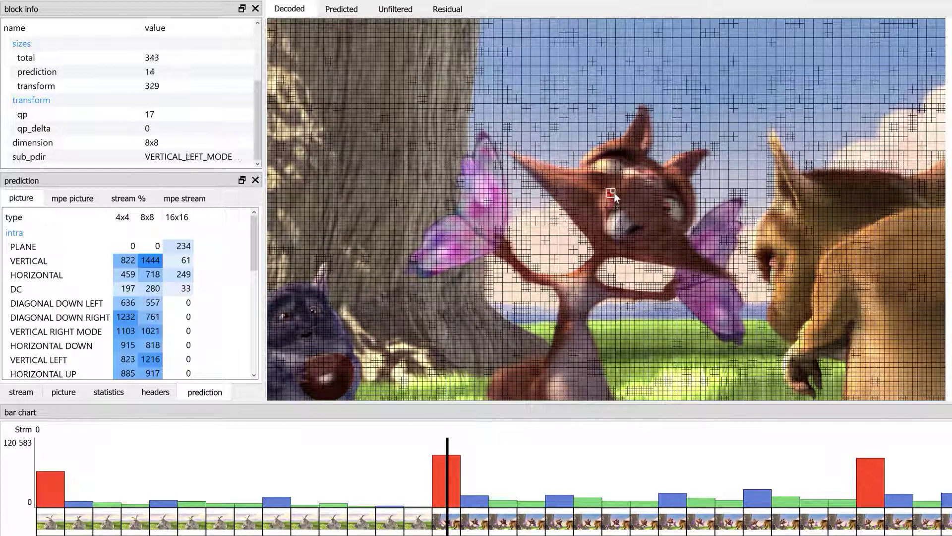
Inspect blocks up the head, ending on a 4x4 HORIZONTAL_UP_MODE block with qp 17.
click(615, 186)
click(626, 183)
click(619, 160)
click(612, 139)
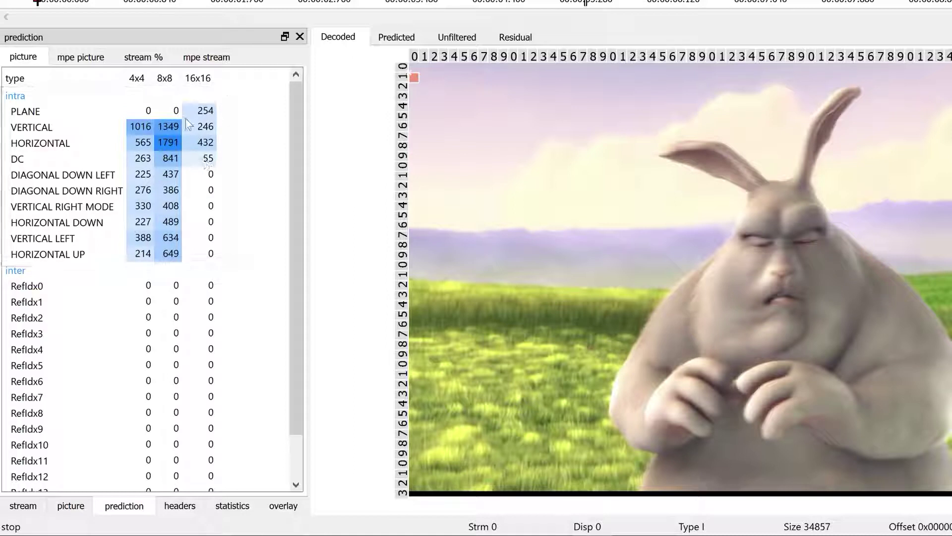
Show intra mode usage as stream percentages, then switch to stream structure statistics.
click(155, 64)
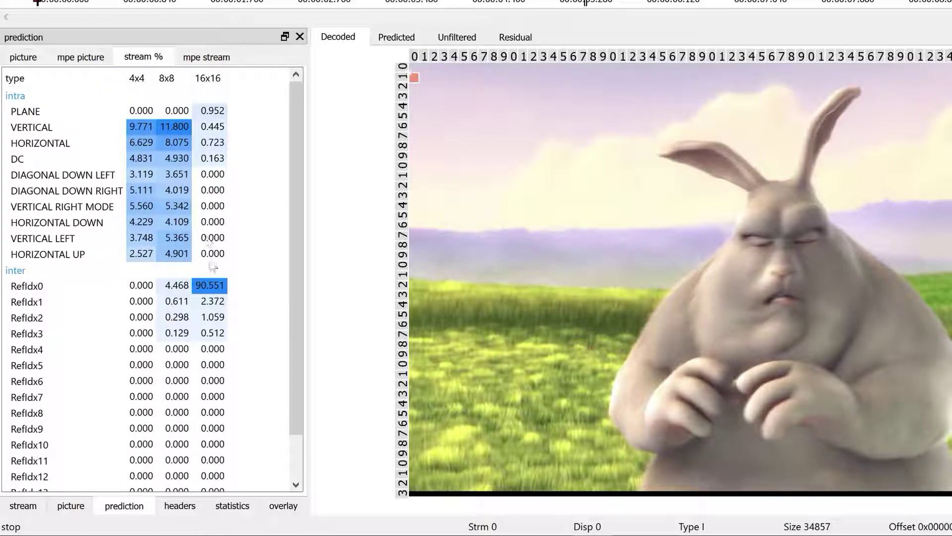
click(242, 505)
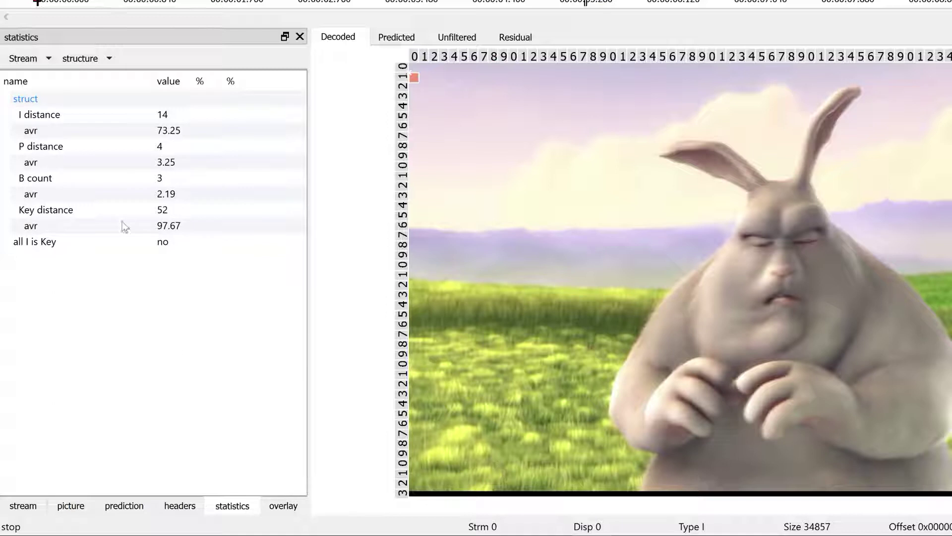
Set statistics to Picture macroblock info with intra prediction type.
click(34, 66)
click(41, 93)
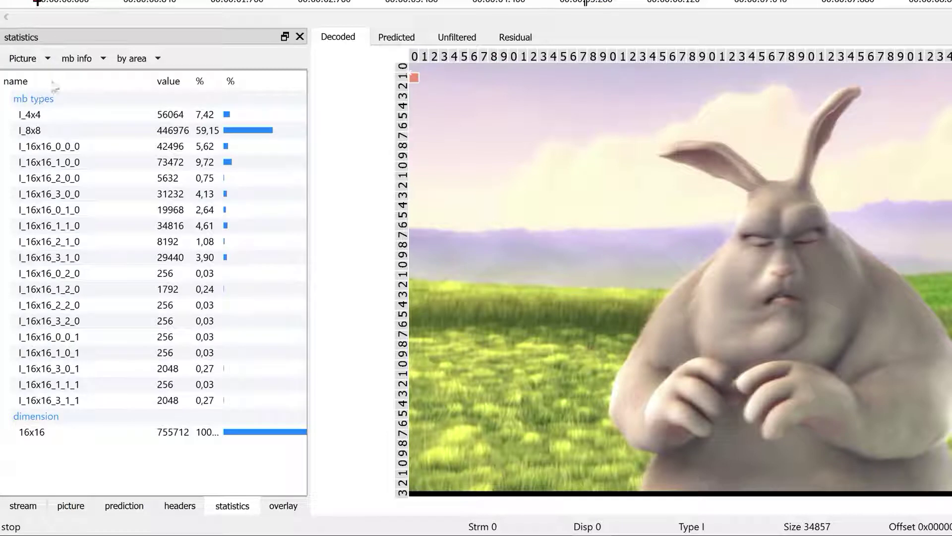
click(101, 60)
click(150, 95)
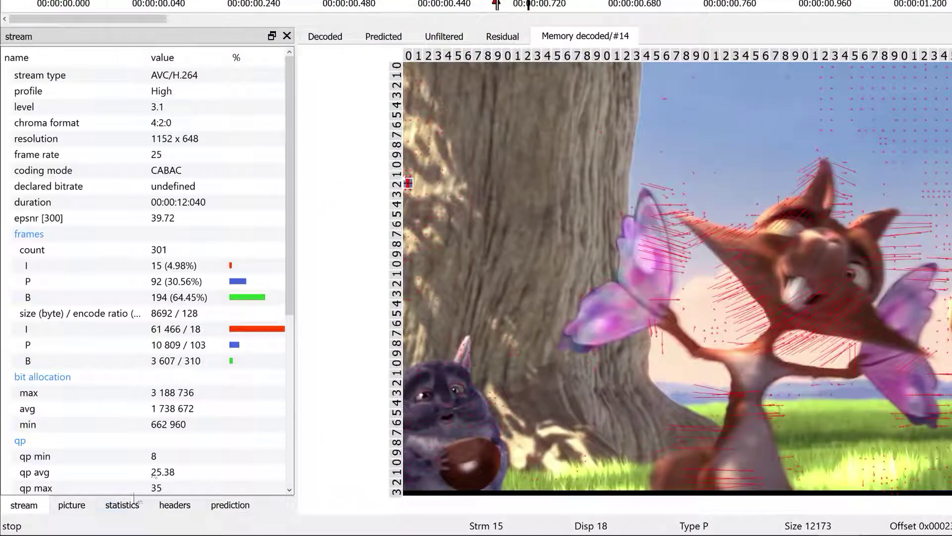
Show Picture statistics for inter prediction type, measured by area.
click(122, 504)
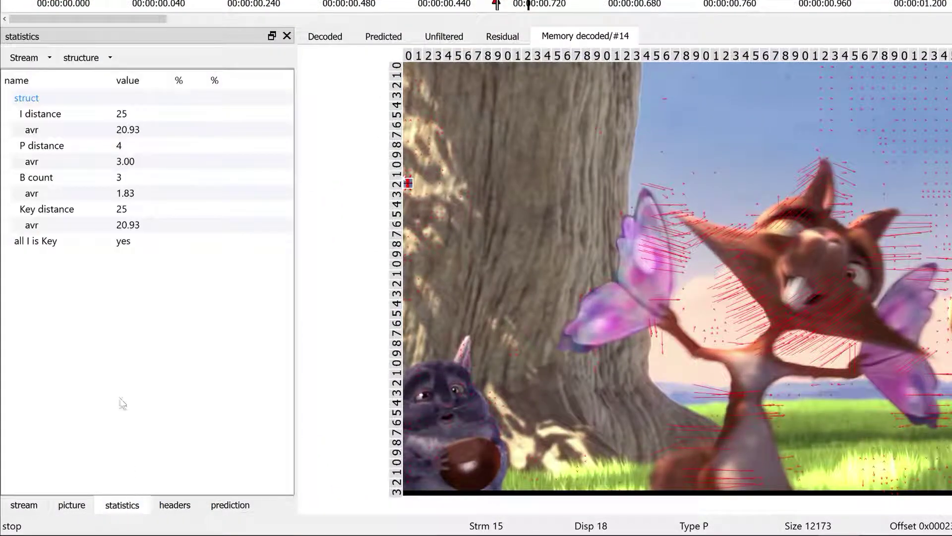
click(34, 58)
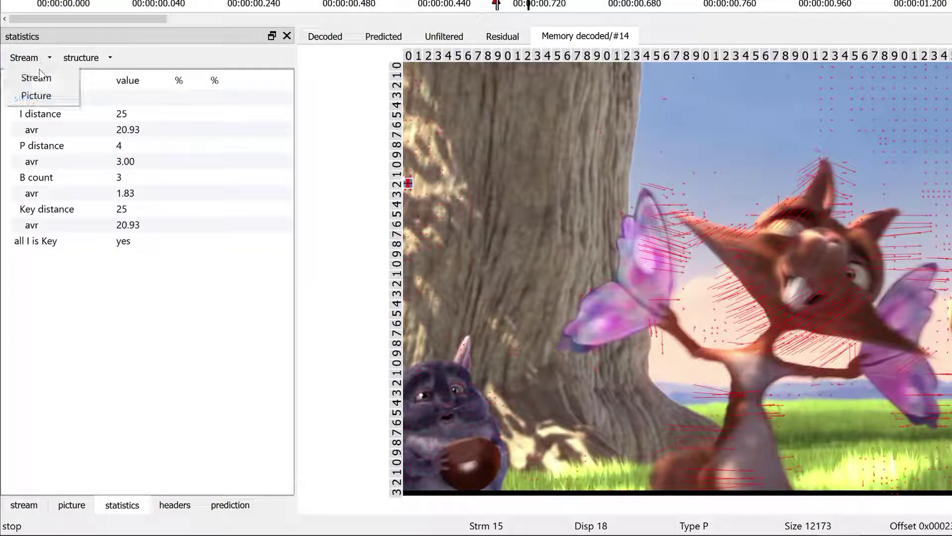
click(37, 96)
click(79, 58)
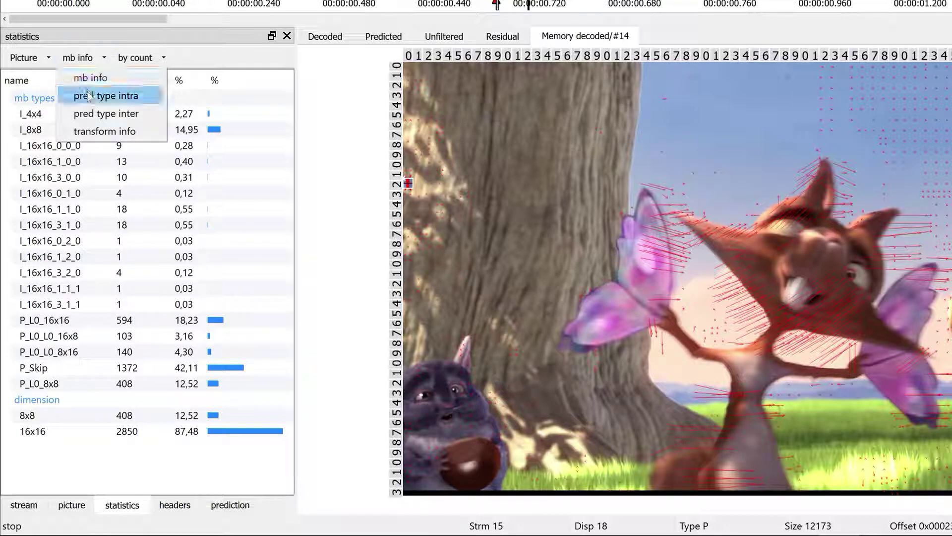
click(89, 114)
click(163, 58)
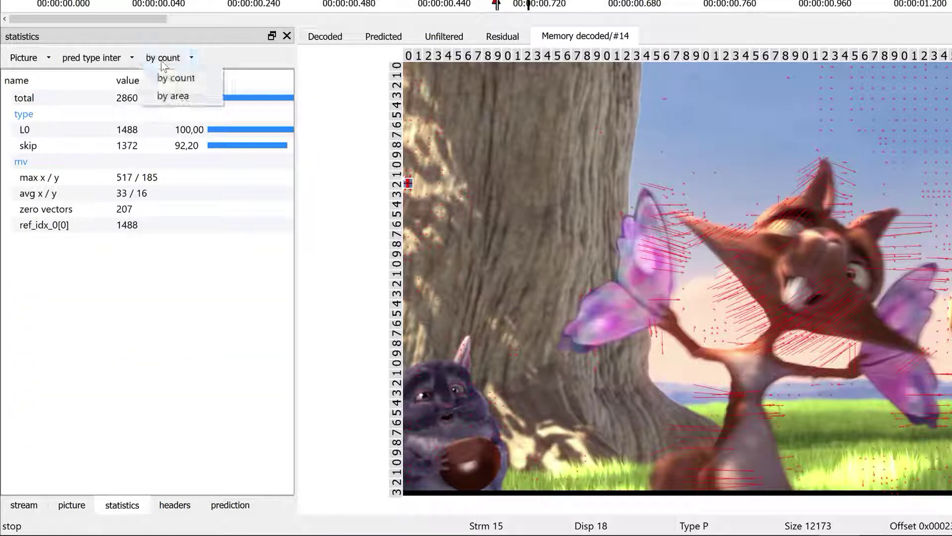
click(170, 95)
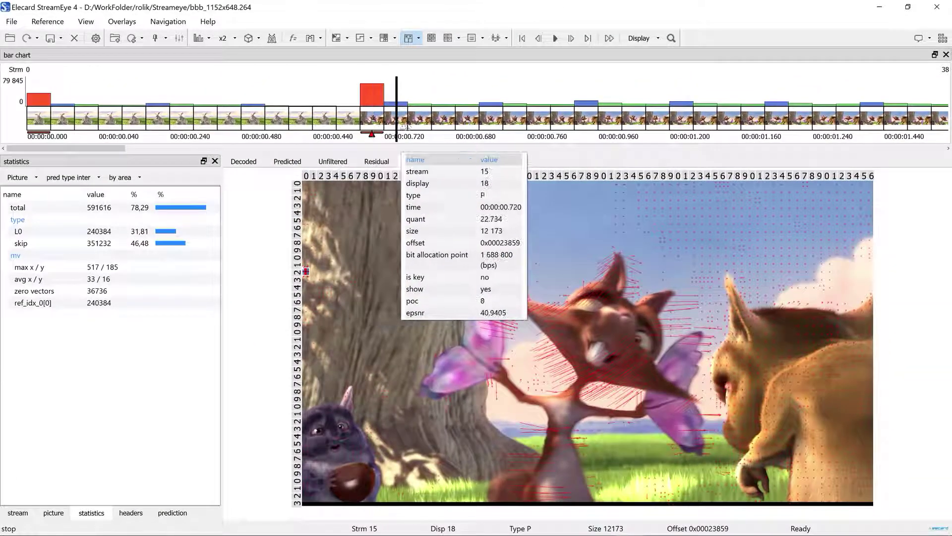
Step through frames 16, 17, 18 and P-frame 19 in the bar chart, then one more.
click(413, 124)
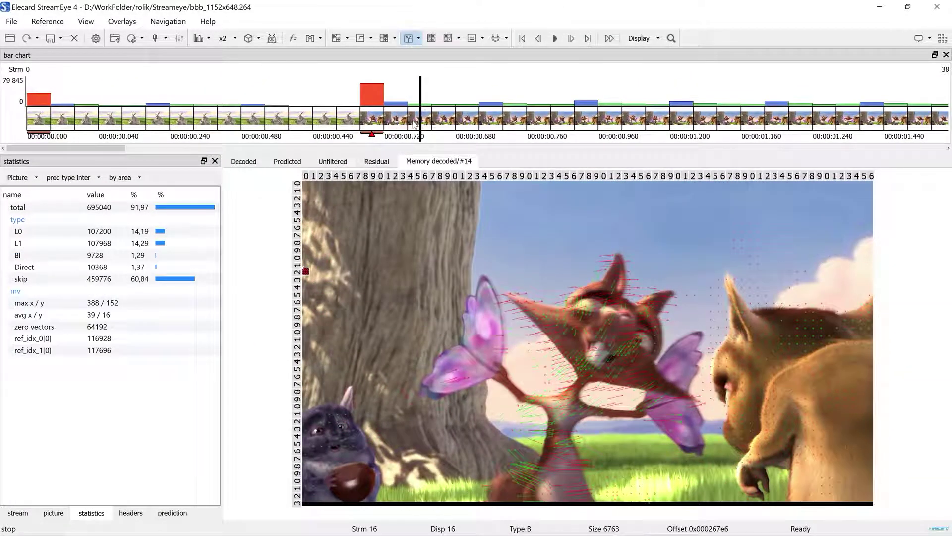
click(434, 124)
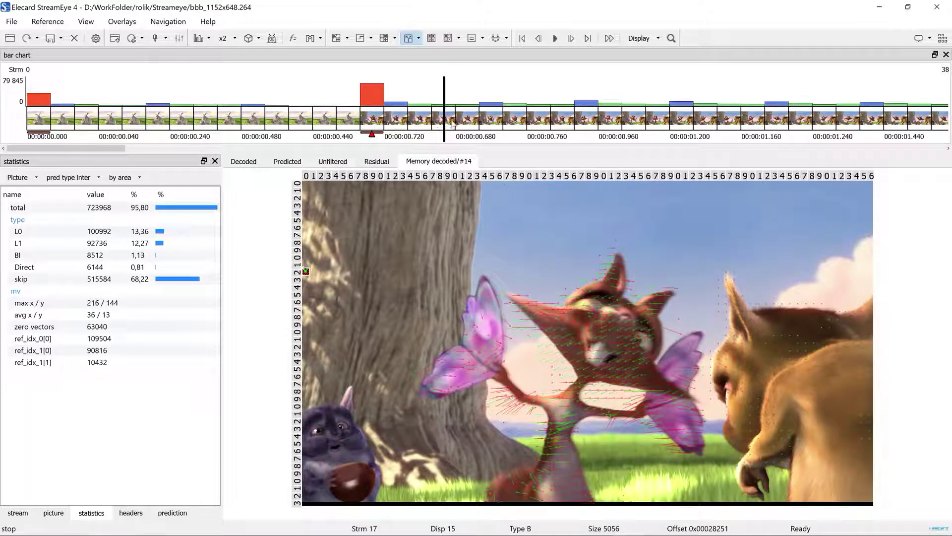
click(459, 124)
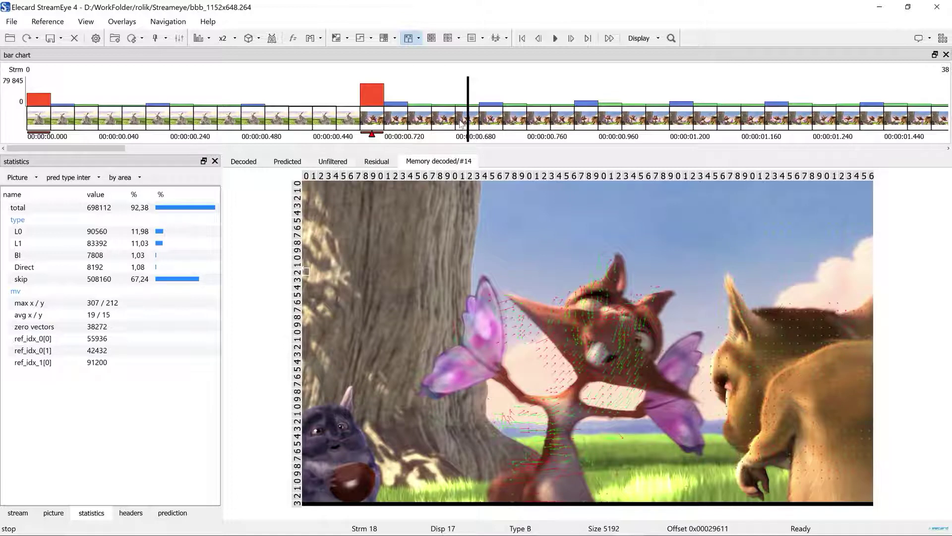
click(486, 124)
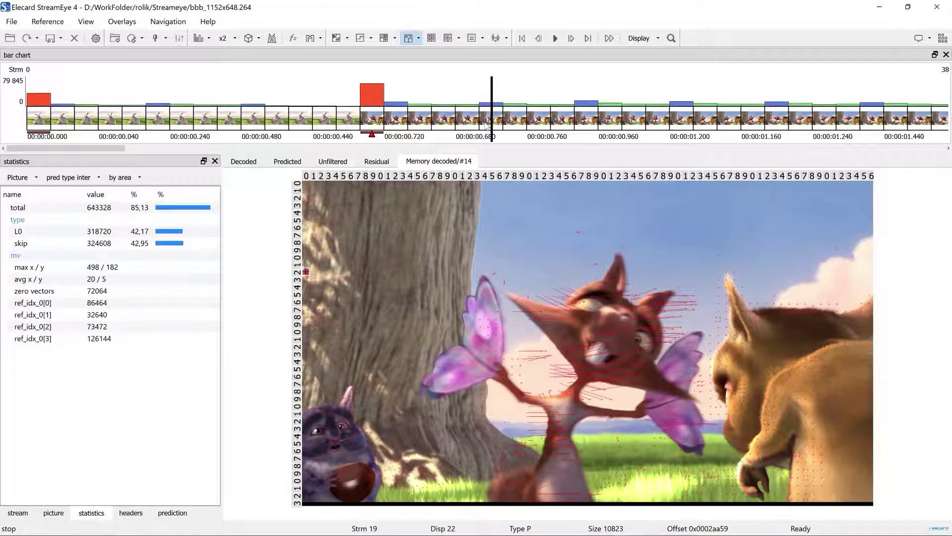
click(511, 125)
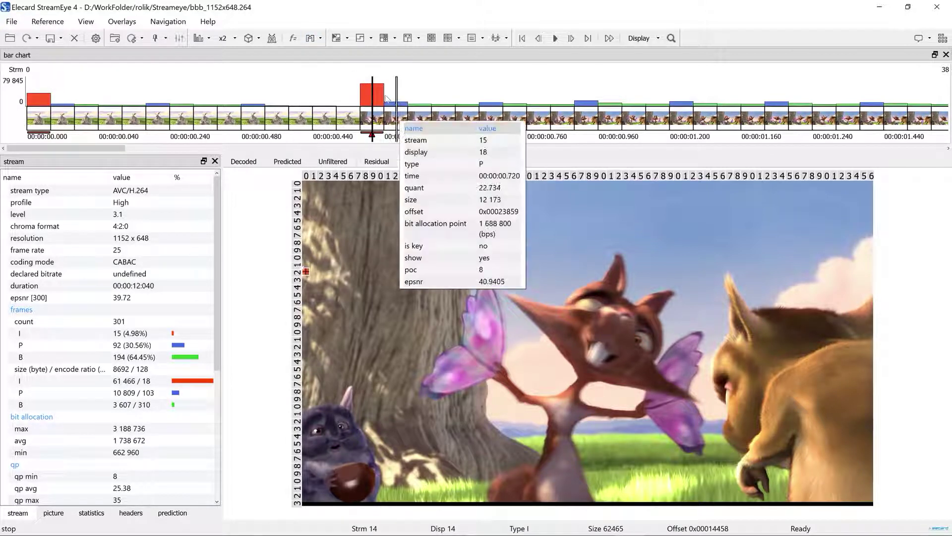
Return to P-frame 15 and set up a Temperature comparison of decoded versus Memory image.
click(391, 99)
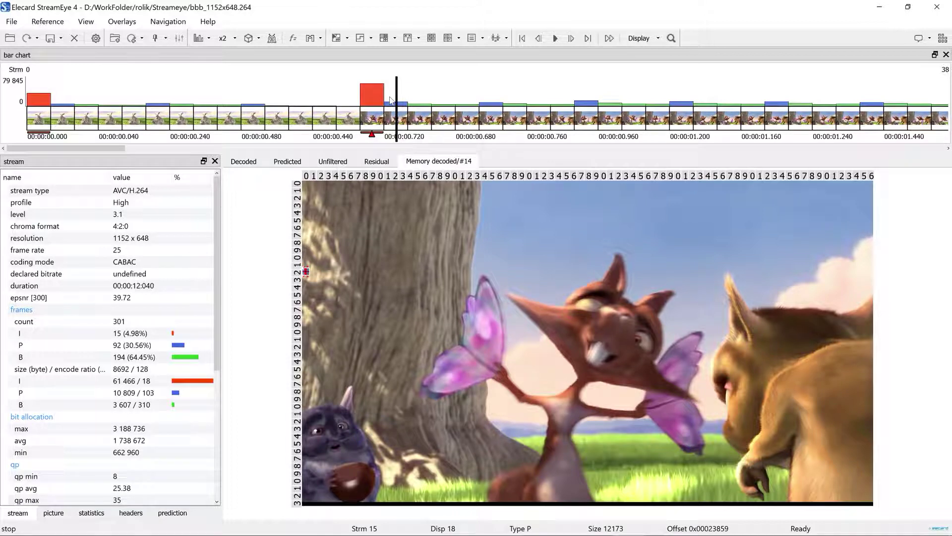
click(294, 38)
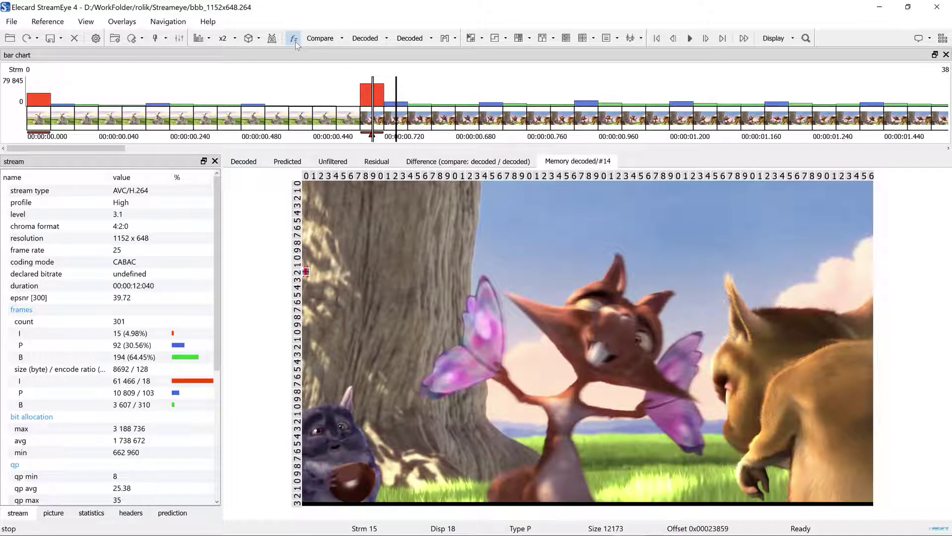
click(319, 38)
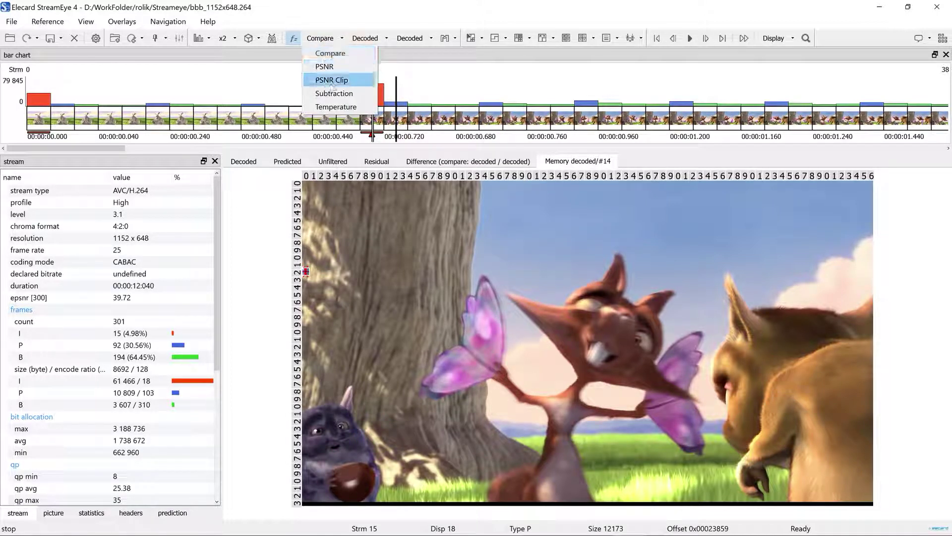
click(335, 107)
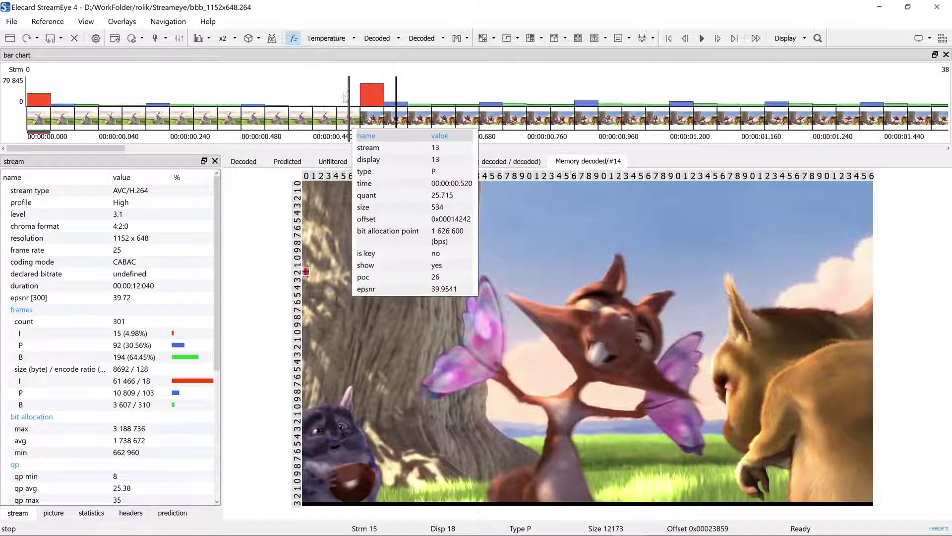
click(415, 39)
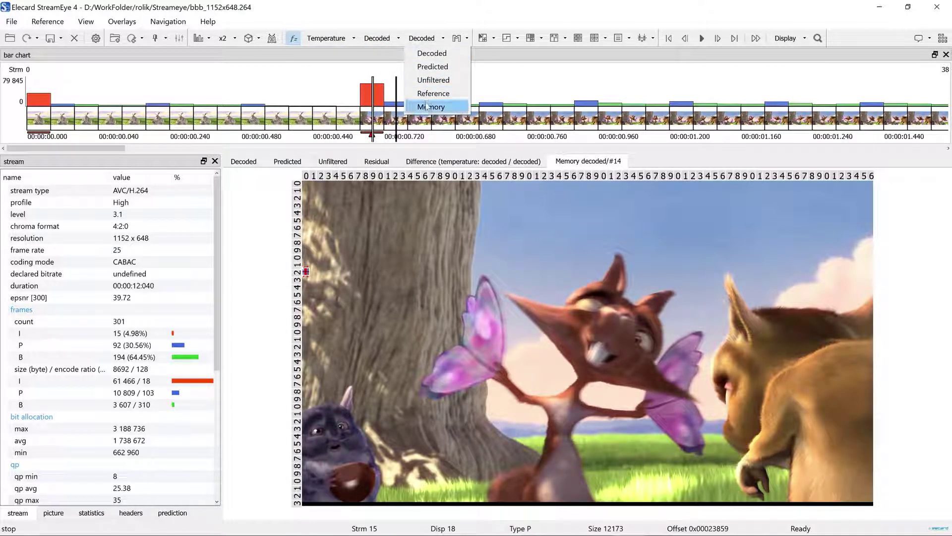
click(426, 107)
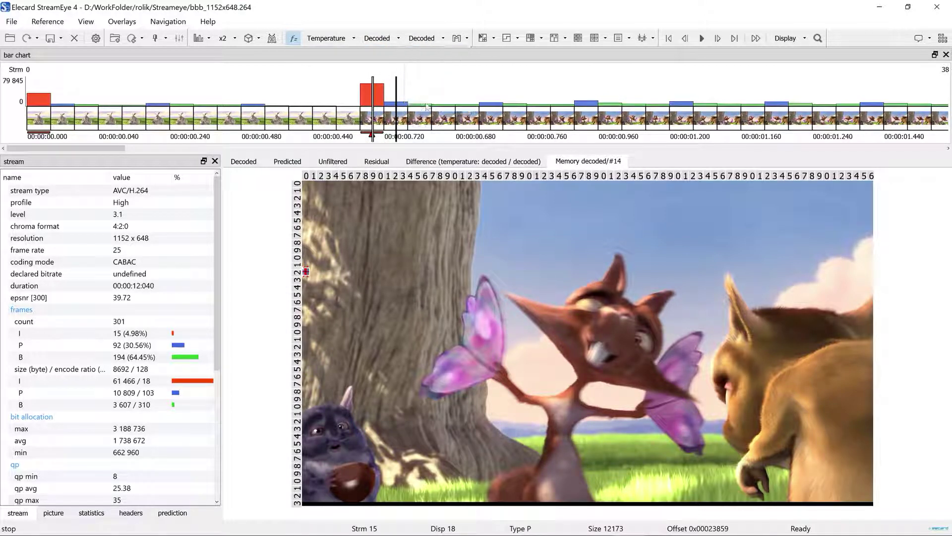
click(430, 162)
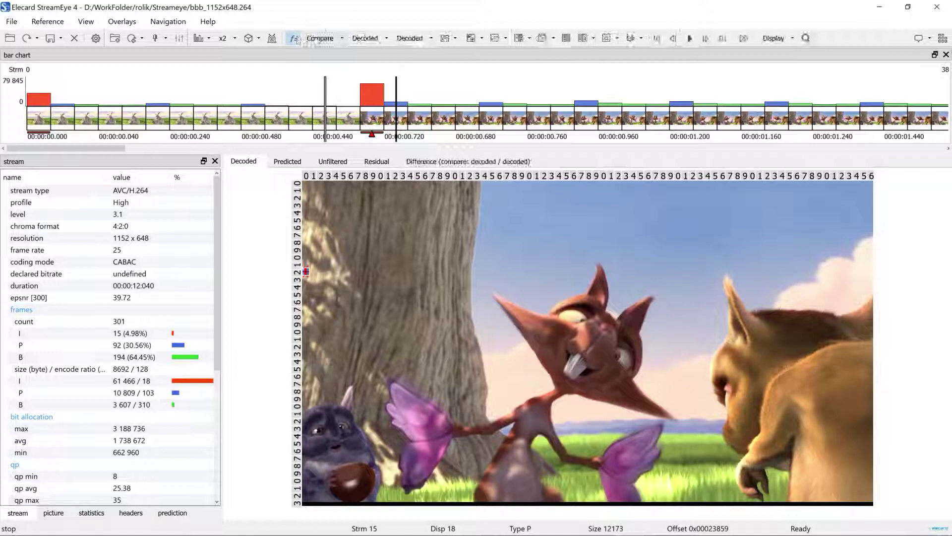
Show the decoded-versus-Predicted Temperature difference map, then advance to B-frame 16.
click(341, 38)
click(333, 107)
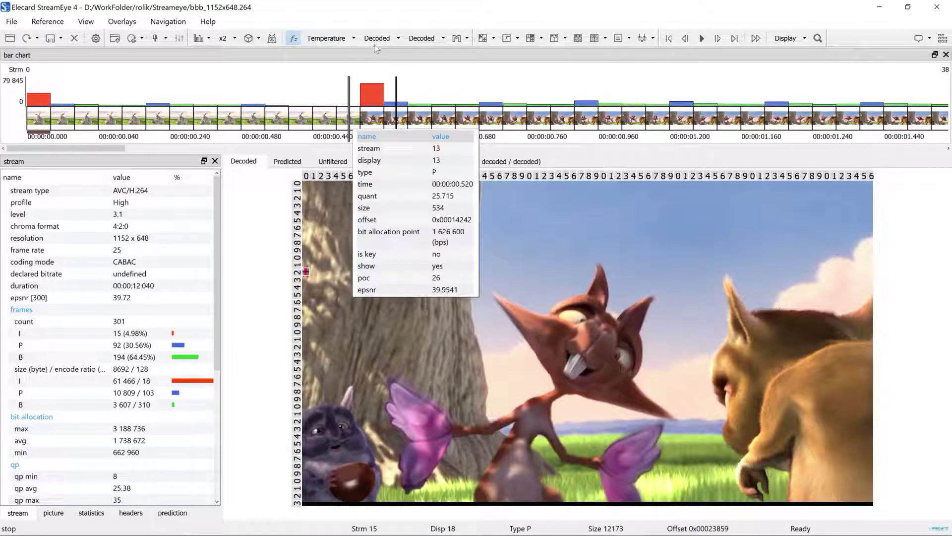
click(416, 40)
click(432, 66)
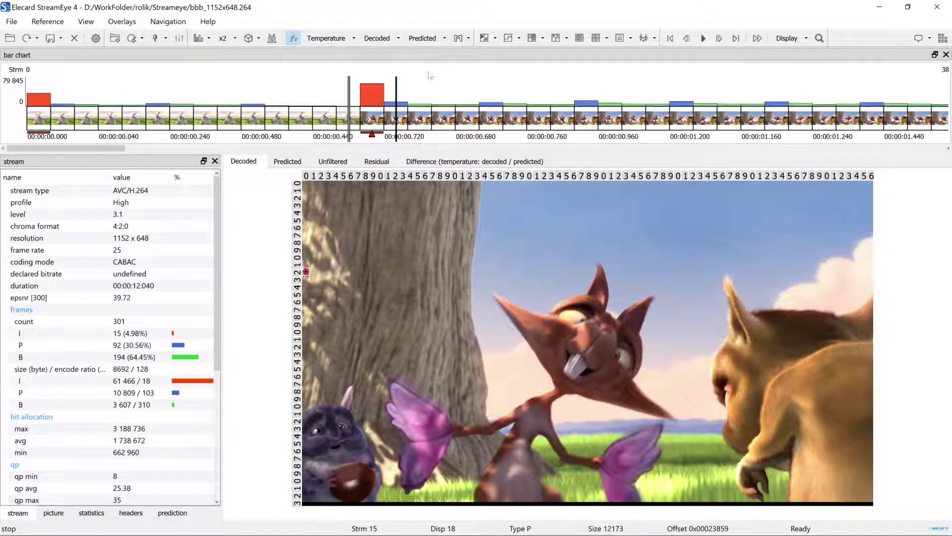
click(439, 162)
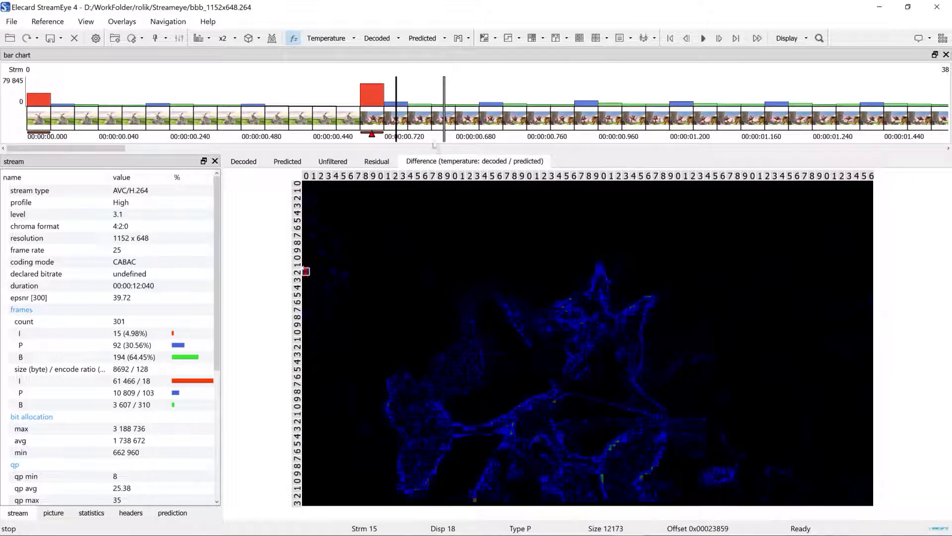
click(424, 124)
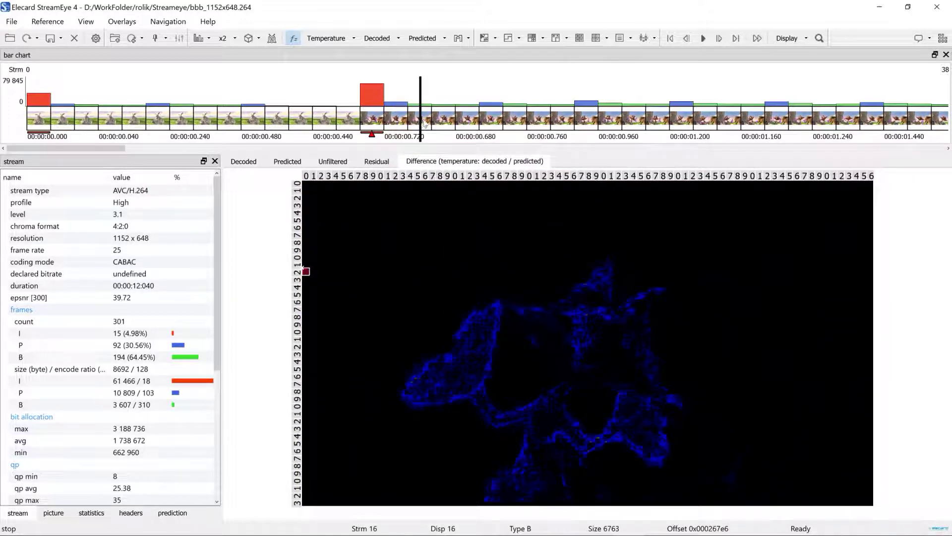